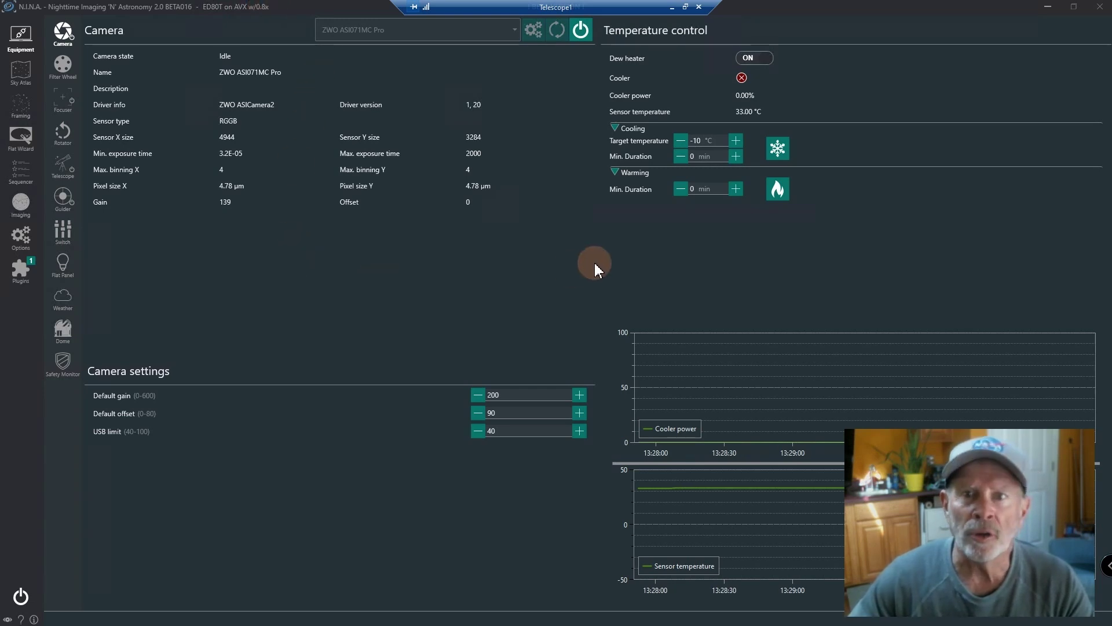
# Step: Show the Sky Atlas listing the Rosette results NGC 2244/NGC 2237 and Rosette B with altitude charts
pyautogui.click(20, 72)
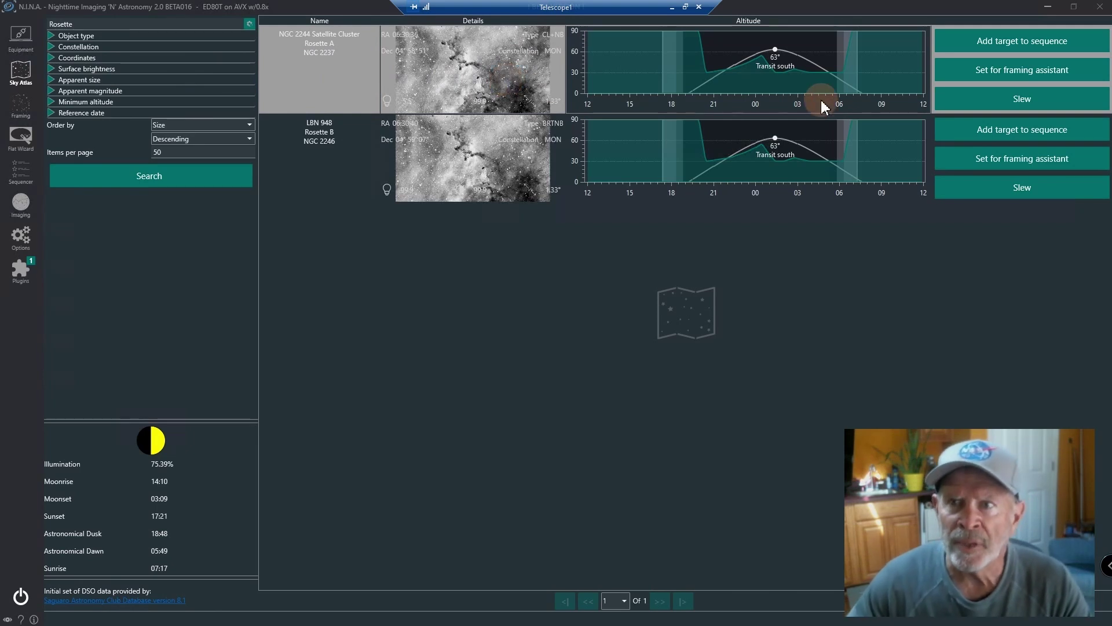
# Step: Frame Rosette A and read its altitude at transit and where the curve meets the horizon
pyautogui.click(22, 103)
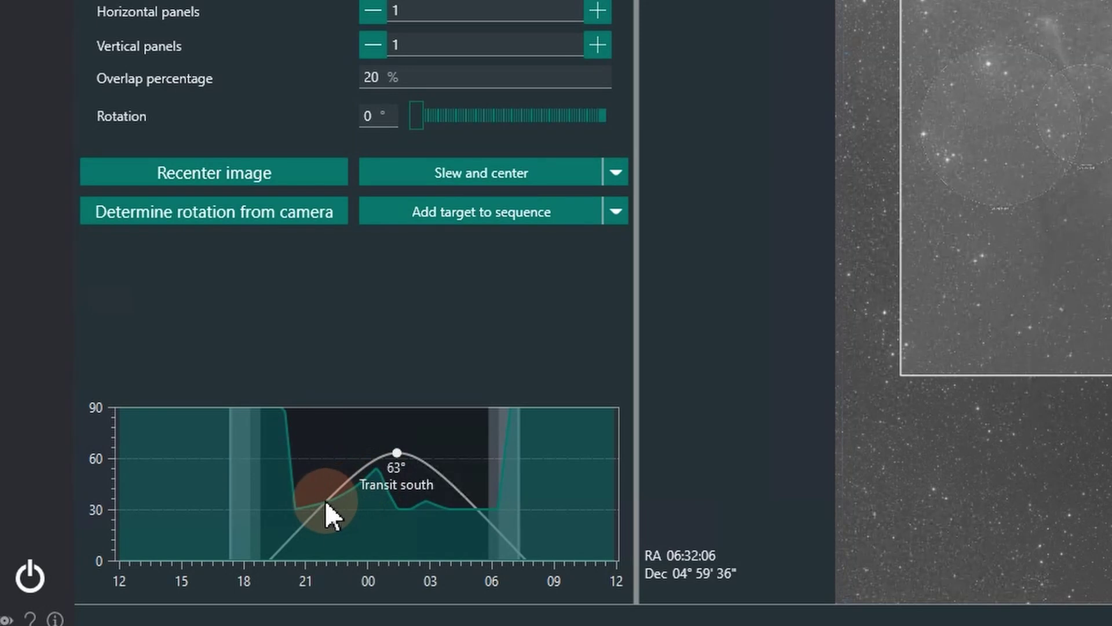
pyautogui.moveTo(325, 499)
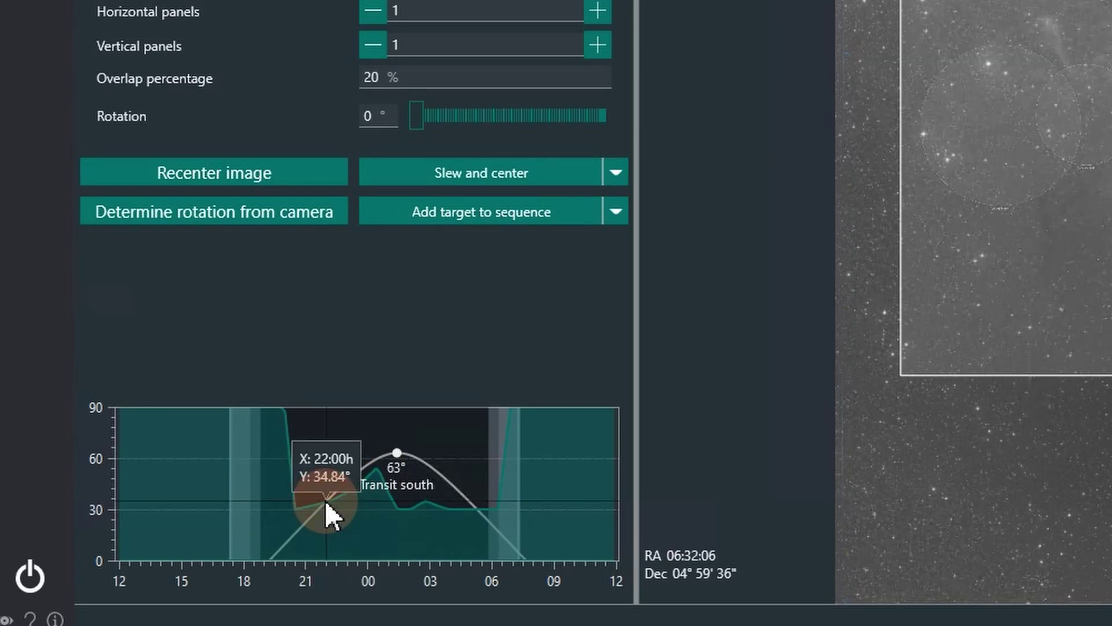
pyautogui.click(397, 457)
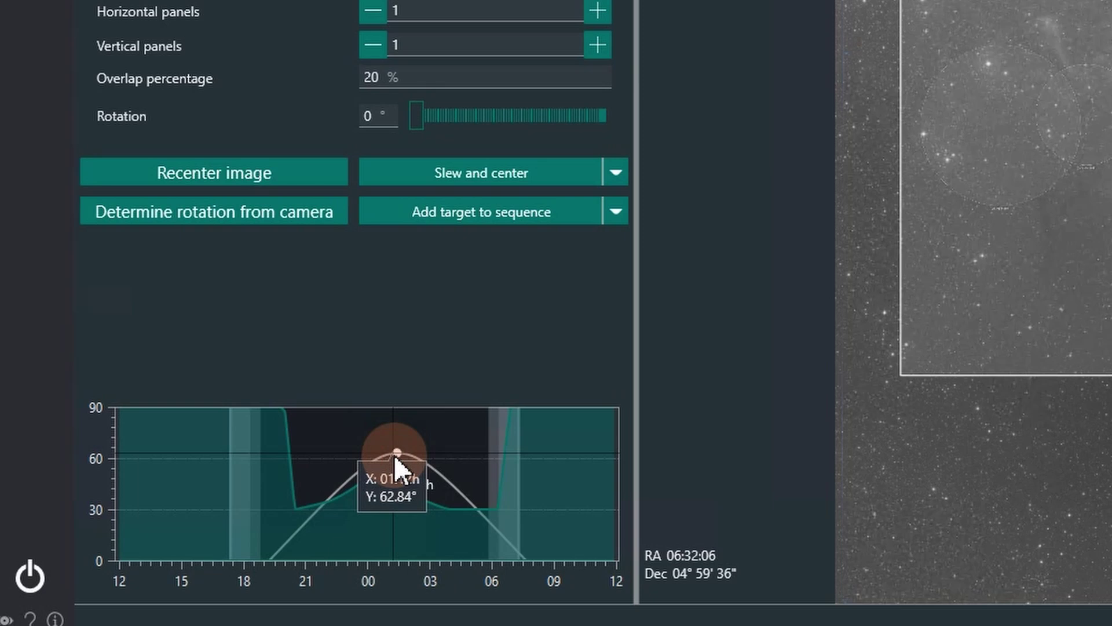
pyautogui.click(429, 481)
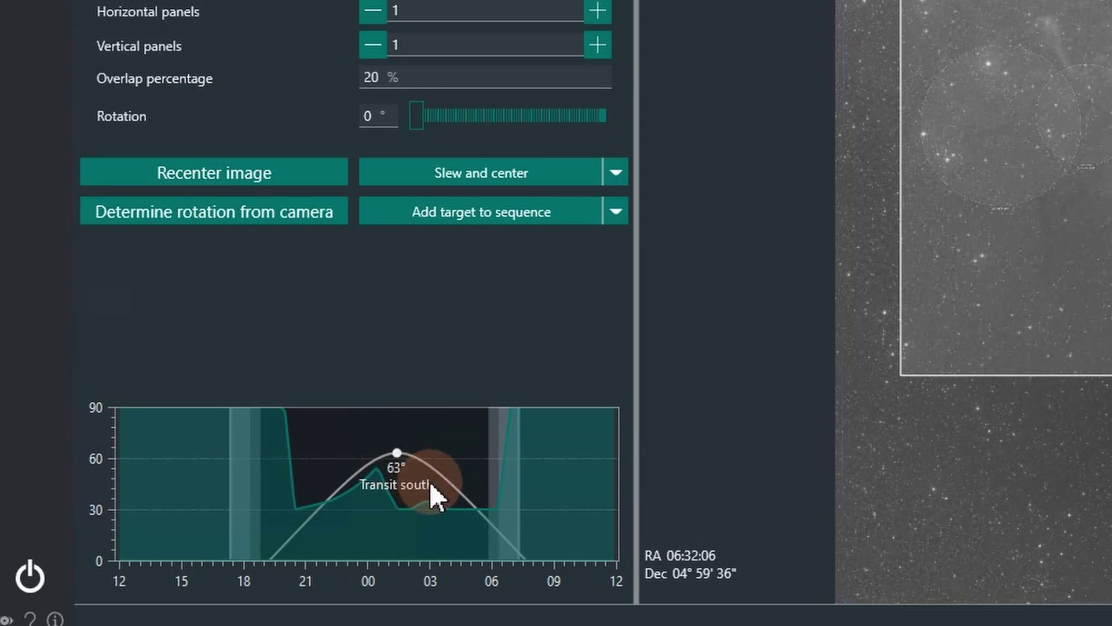
pyautogui.click(477, 511)
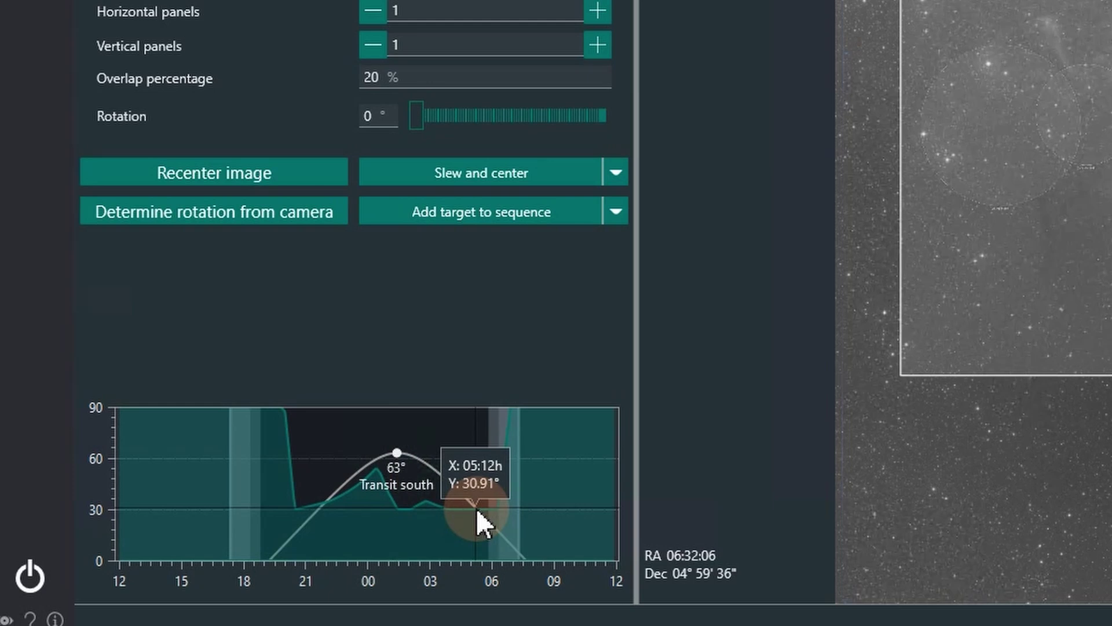
pyautogui.click(476, 508)
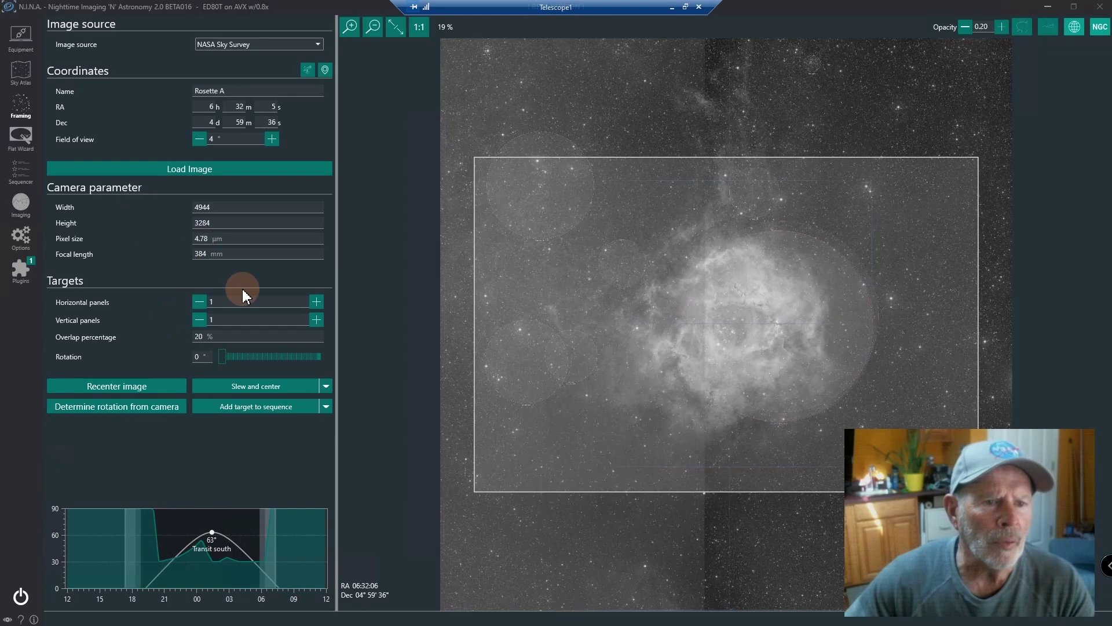
# Step: Review the Pats_Setup advanced sequence for Rosette A(3), including its 36x300s gain 139 light exposures
pyautogui.click(21, 174)
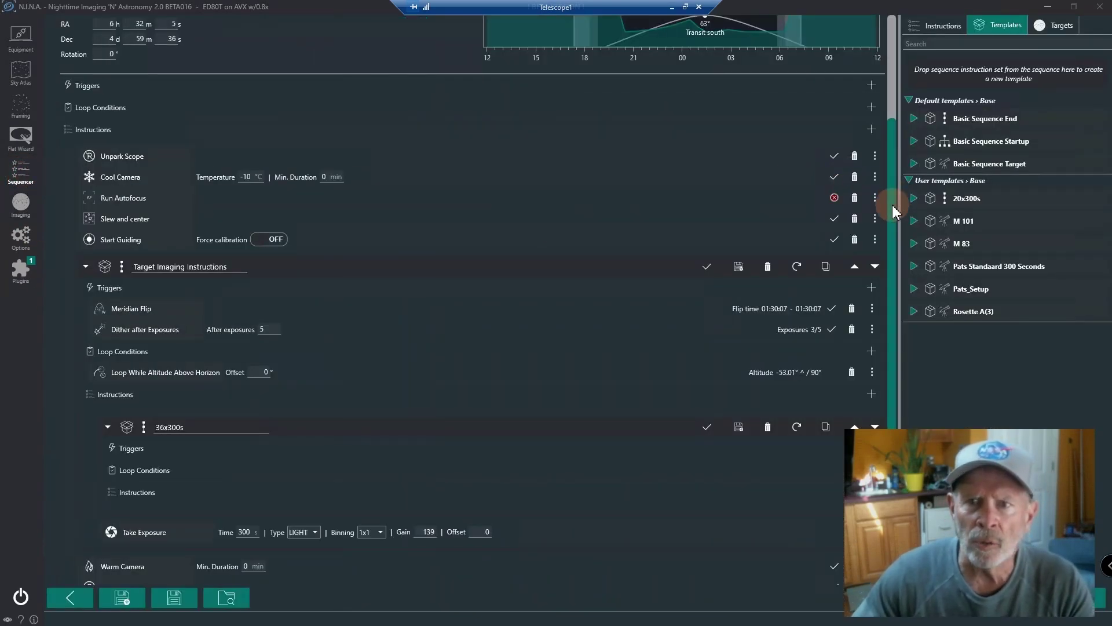
pyautogui.moveTo(894, 205); pyautogui.dragTo(892, 87)
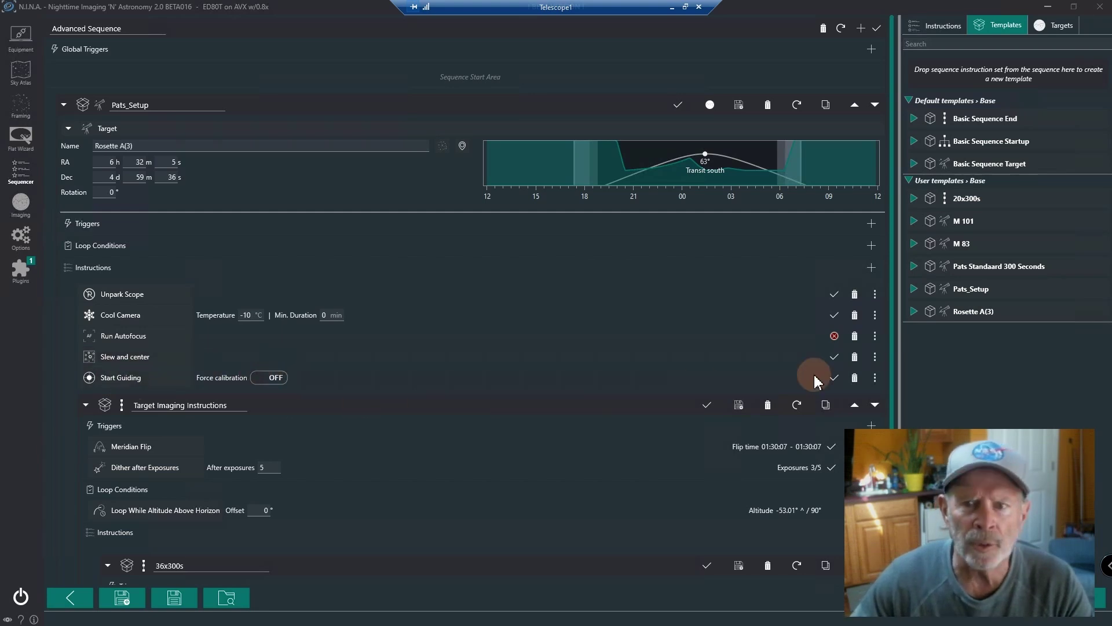
pyautogui.scroll(-1, 770, 290)
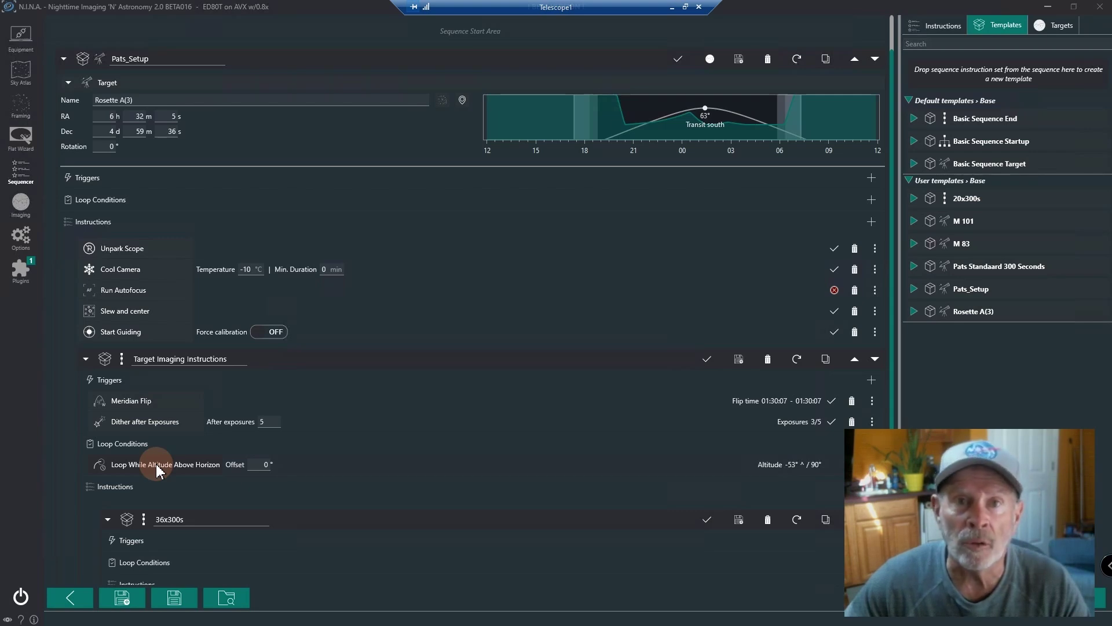
pyautogui.scroll(-4, 157, 470)
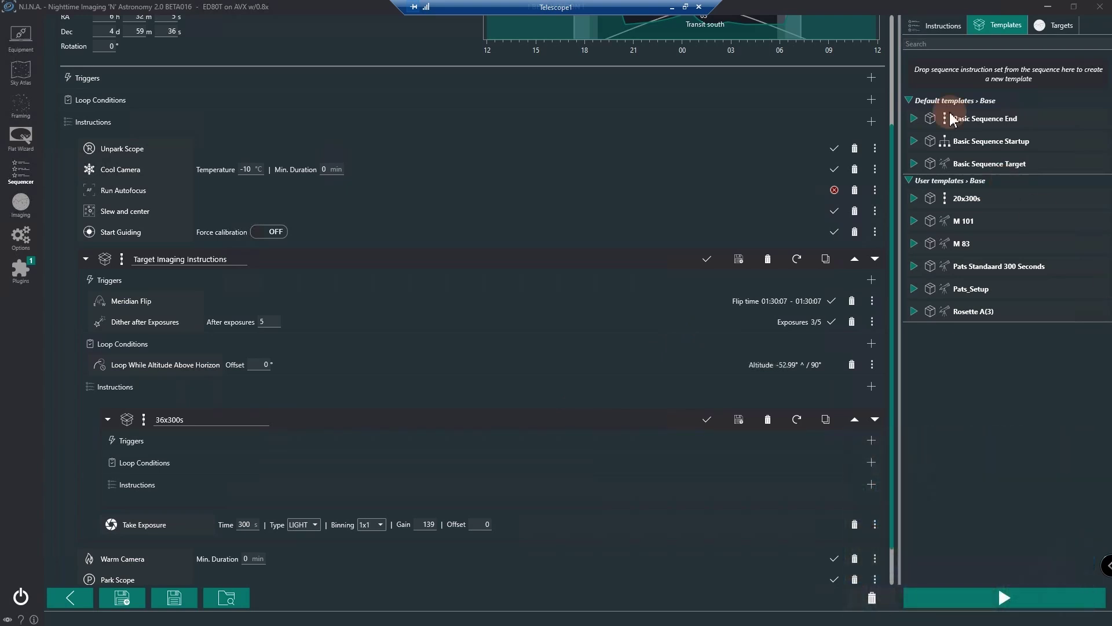
pyautogui.click(941, 30)
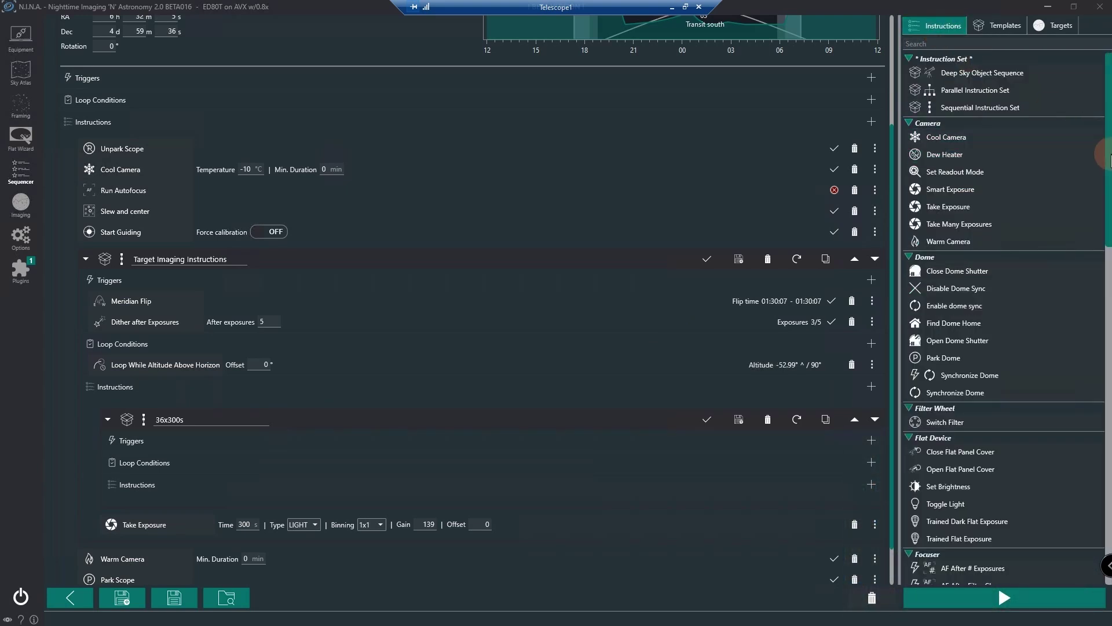
# Step: Browse the Loop Condition instructions and preview the Loop Until Altitude Sets Below description
pyautogui.moveTo(1108, 161); pyautogui.dragTo(1101, 360)
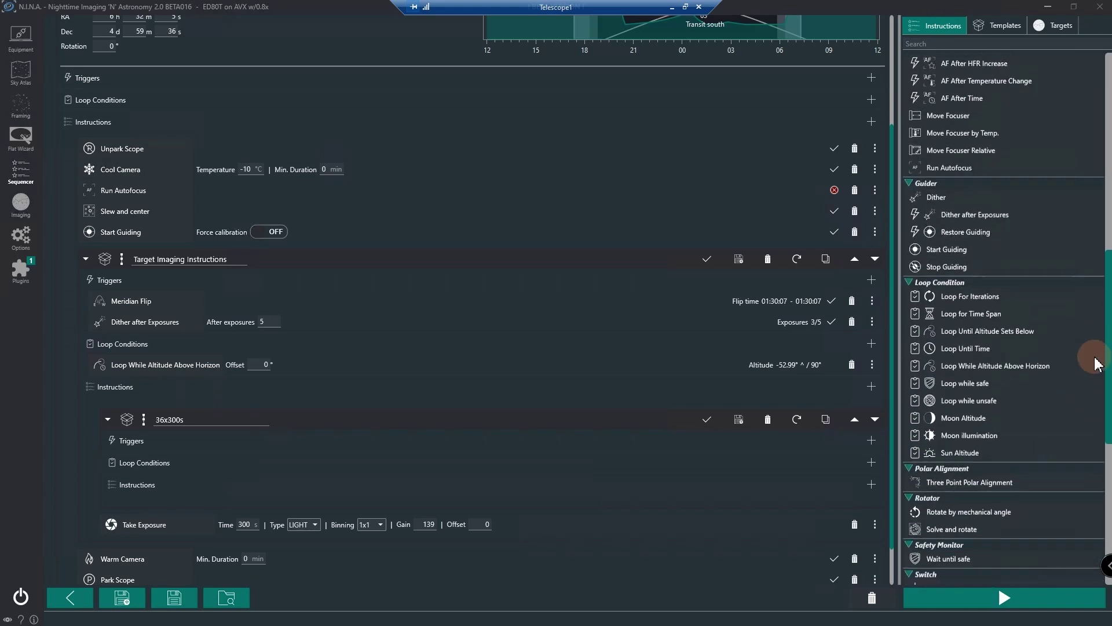
pyautogui.moveTo(939, 294); pyautogui.dragTo(973, 301)
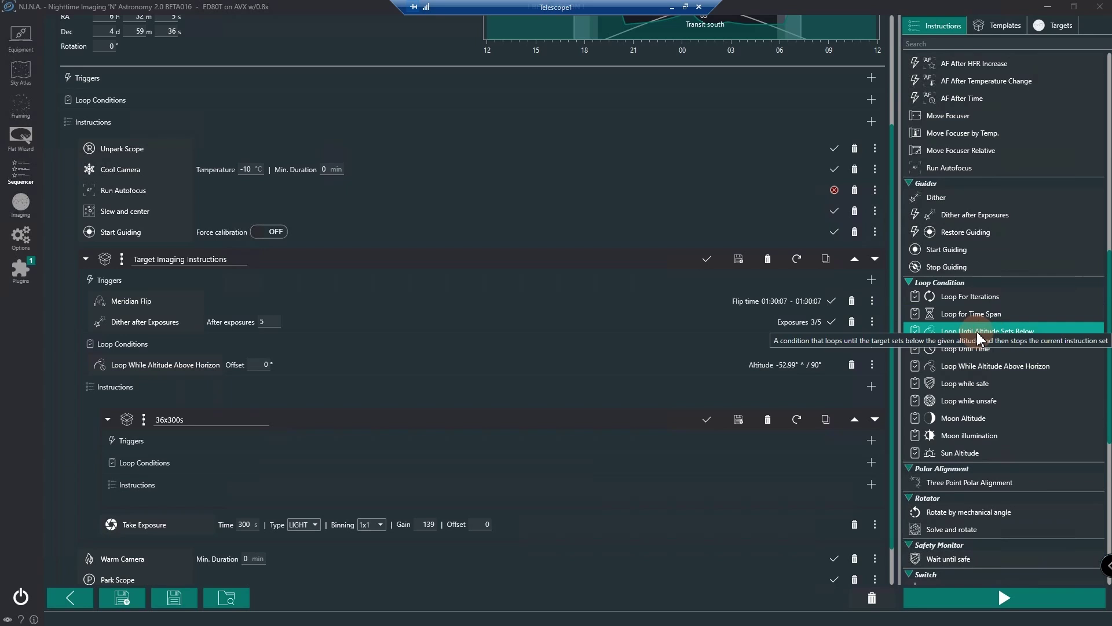
pyautogui.moveTo(1008, 338); pyautogui.dragTo(1009, 338)
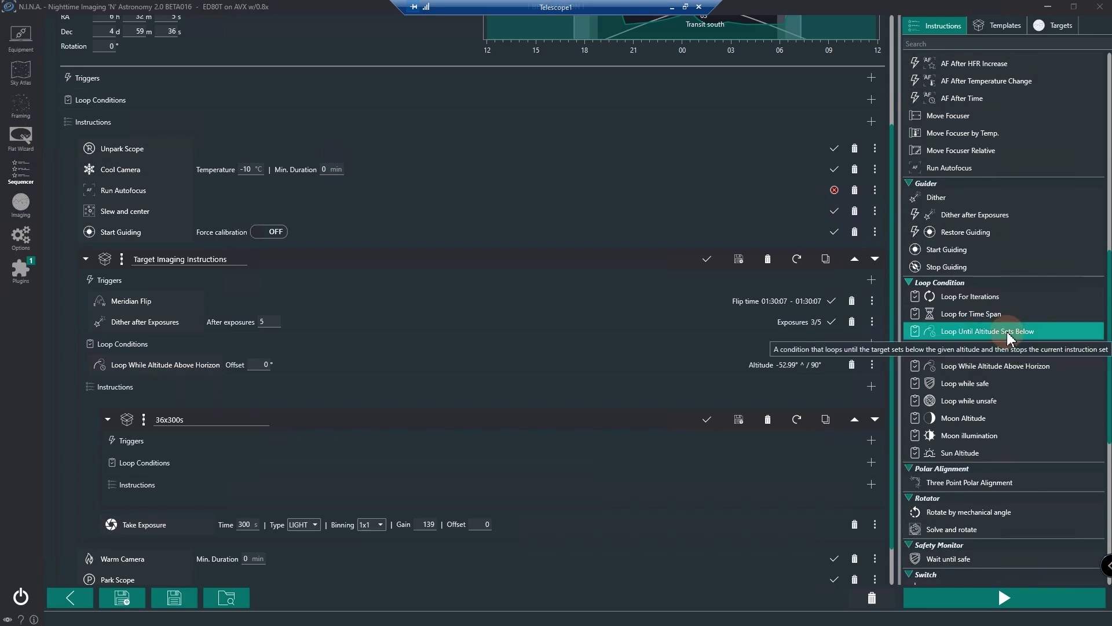
pyautogui.click(814, 366)
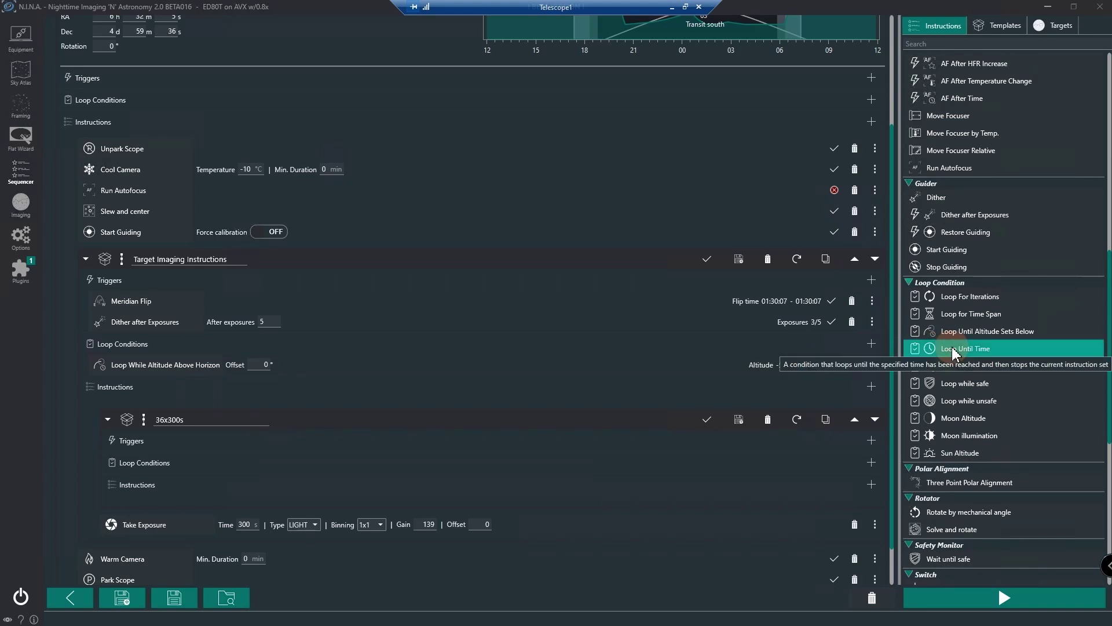
pyautogui.scroll(-7, 955, 353)
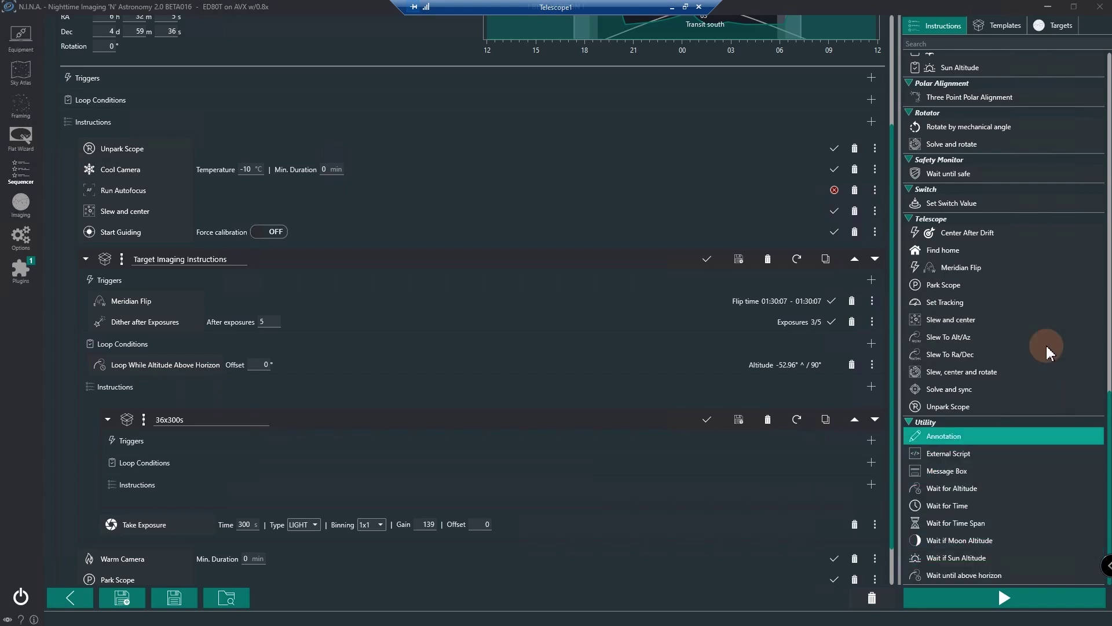
pyautogui.scroll(5, 991, 255)
# Step: Add Loop Until Time to the Rosette target's loop conditions and view its Time source choices
pyautogui.moveTo(991, 255); pyautogui.dragTo(551, 345)
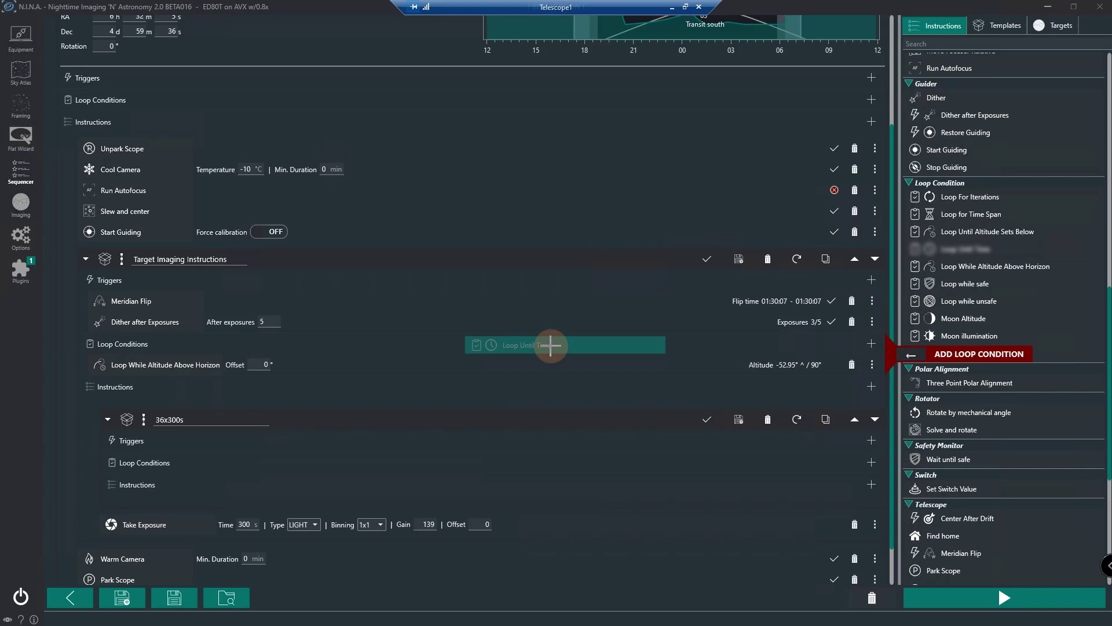
pyautogui.moveTo(551, 345); pyautogui.dragTo(551, 345)
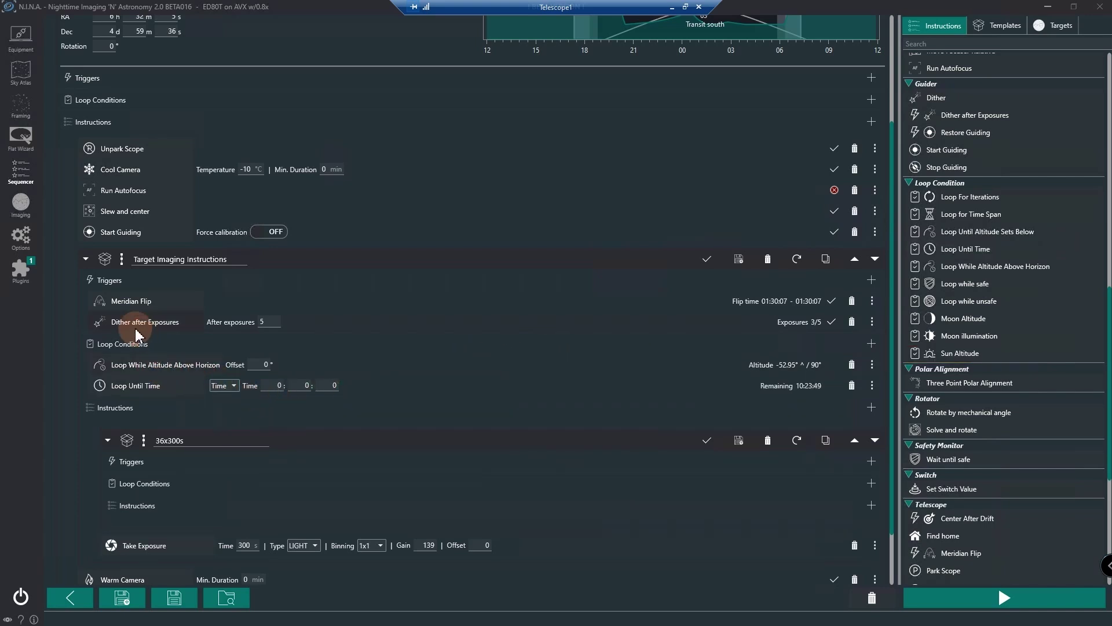
pyautogui.click(236, 387)
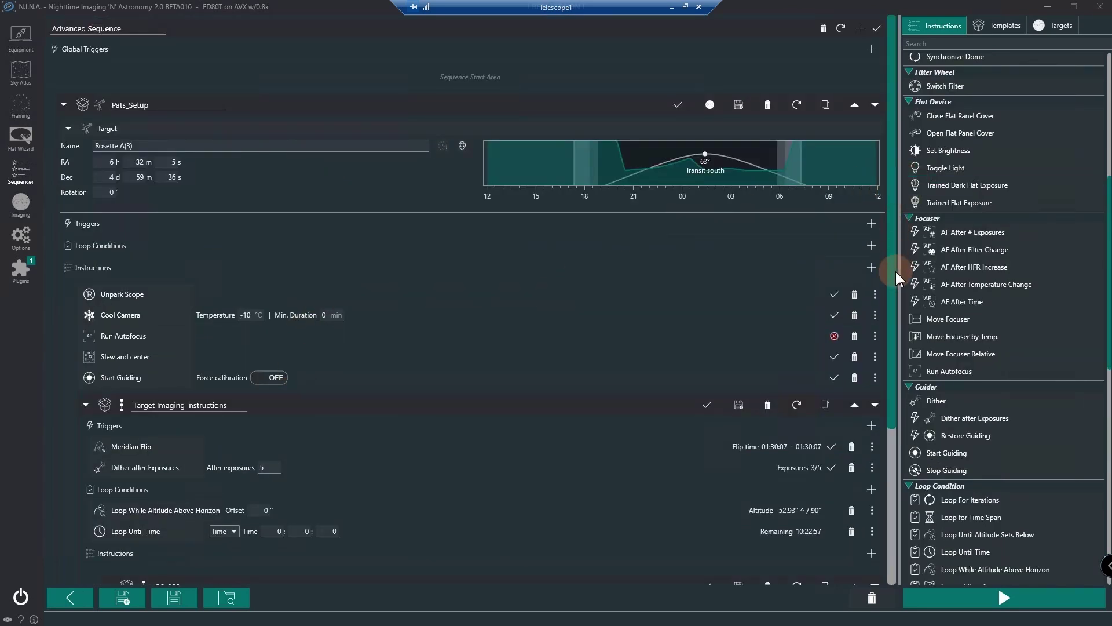
pyautogui.scroll(-3, 891, 429)
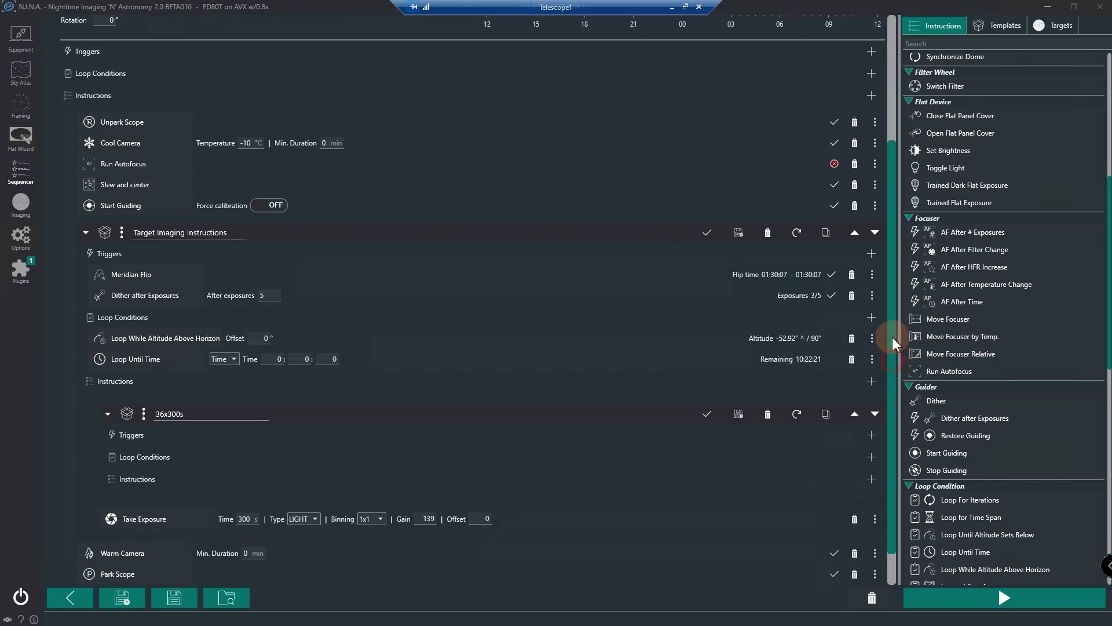
pyautogui.moveTo(895, 347); pyautogui.dragTo(885, 183)
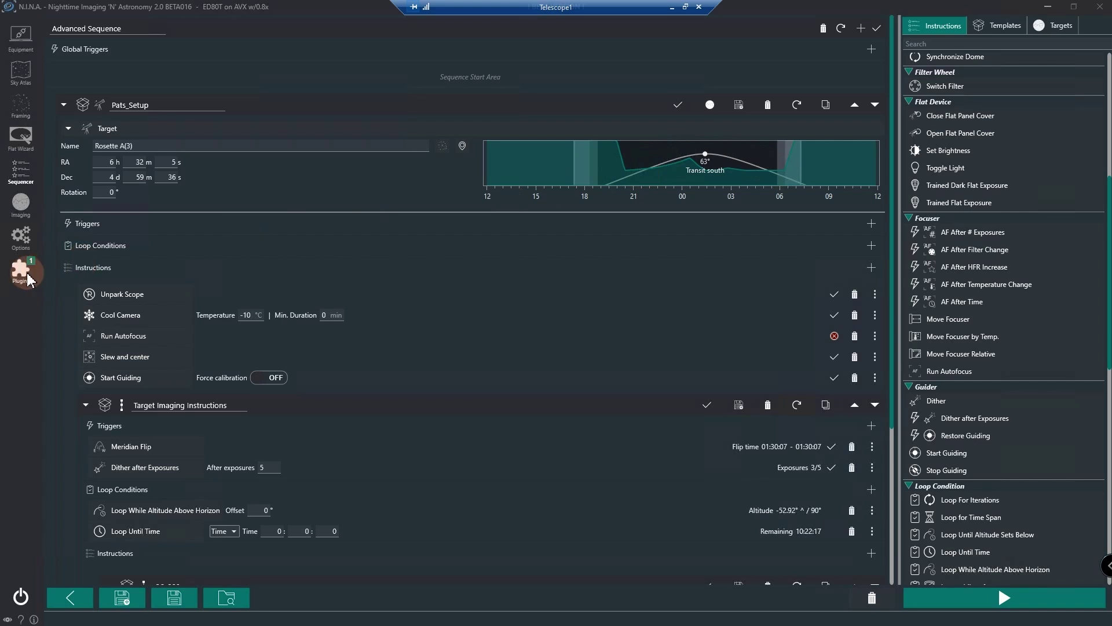
# Step: Check the General options' custom horizon path, Horizon_Balcony.txt, then minimize N.I.N.A
pyautogui.click(23, 236)
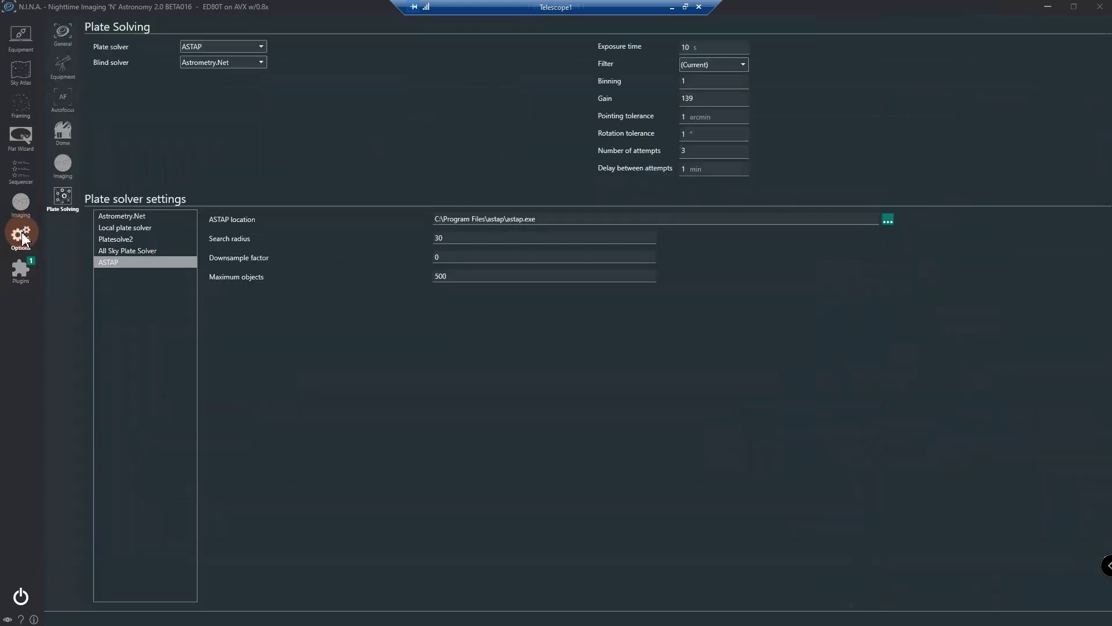
pyautogui.click(66, 26)
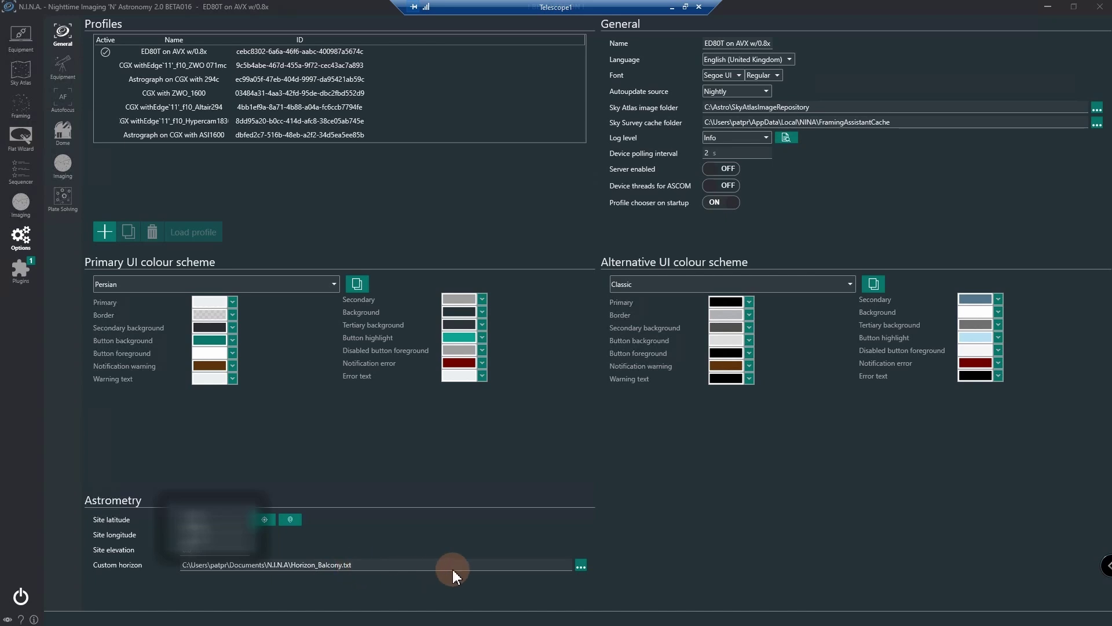
pyautogui.click(1053, 16)
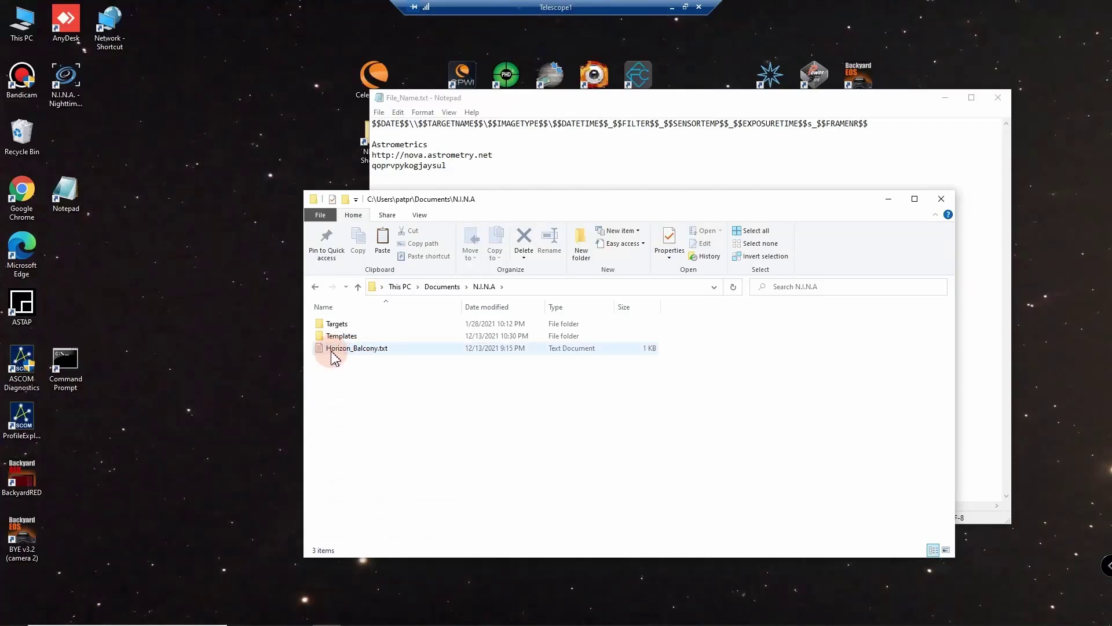
pyautogui.doubleClick(356, 349)
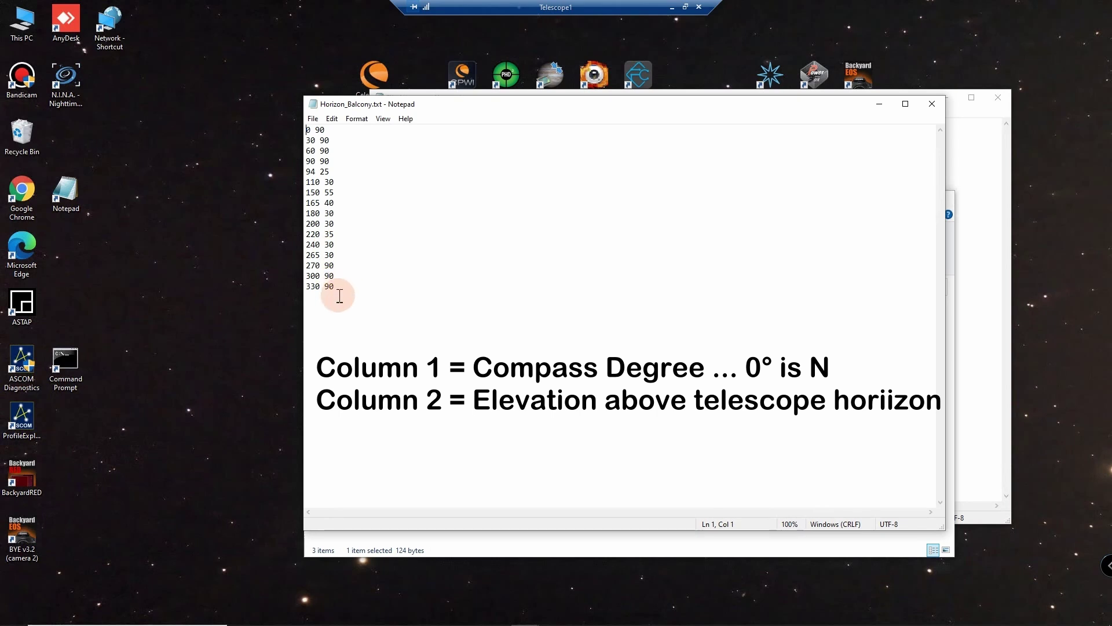
pyautogui.click(931, 105)
# Step: Restore N.I.N.A. and scroll through the Rosette advanced sequence's imaging and shutdown instructions
pyautogui.moveTo(504, 615)
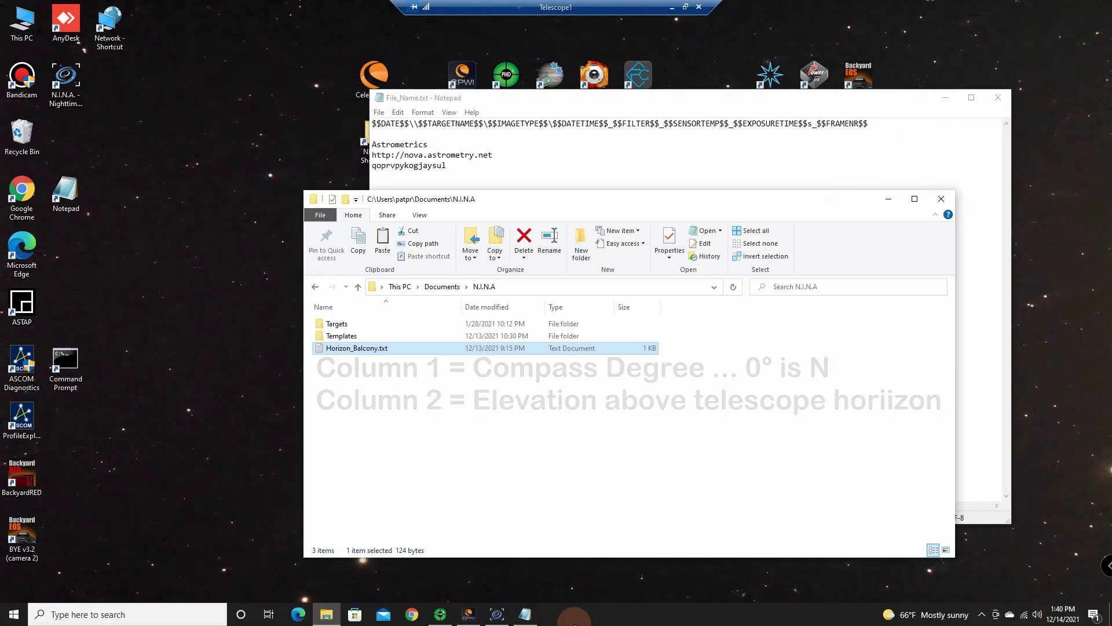
pyautogui.click(496, 614)
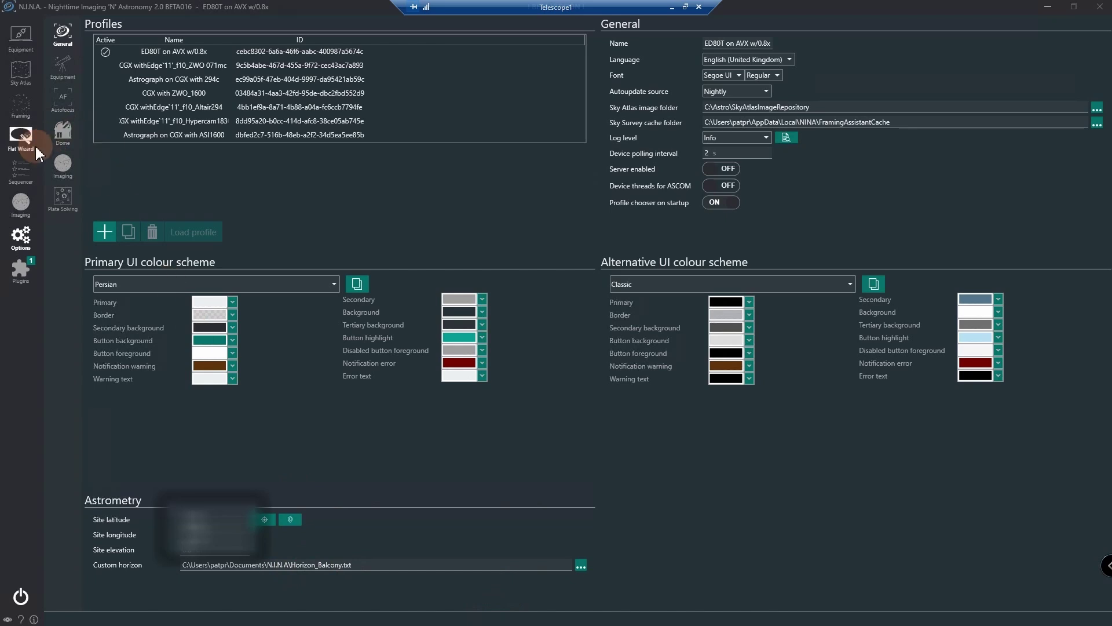
pyautogui.click(20, 167)
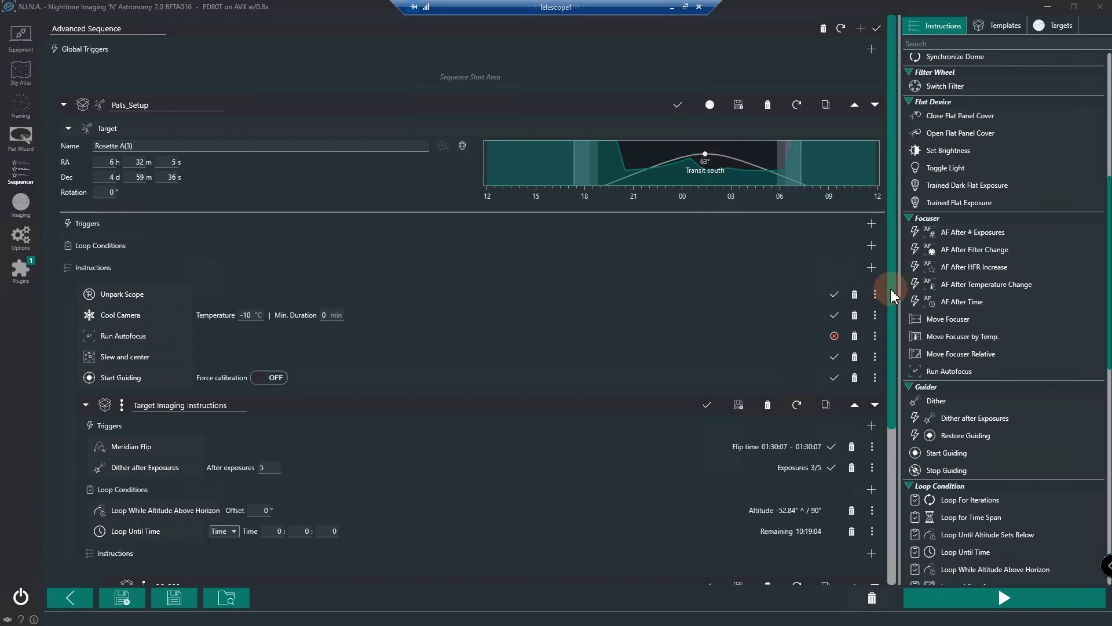
pyautogui.moveTo(892, 296); pyautogui.dragTo(899, 524)
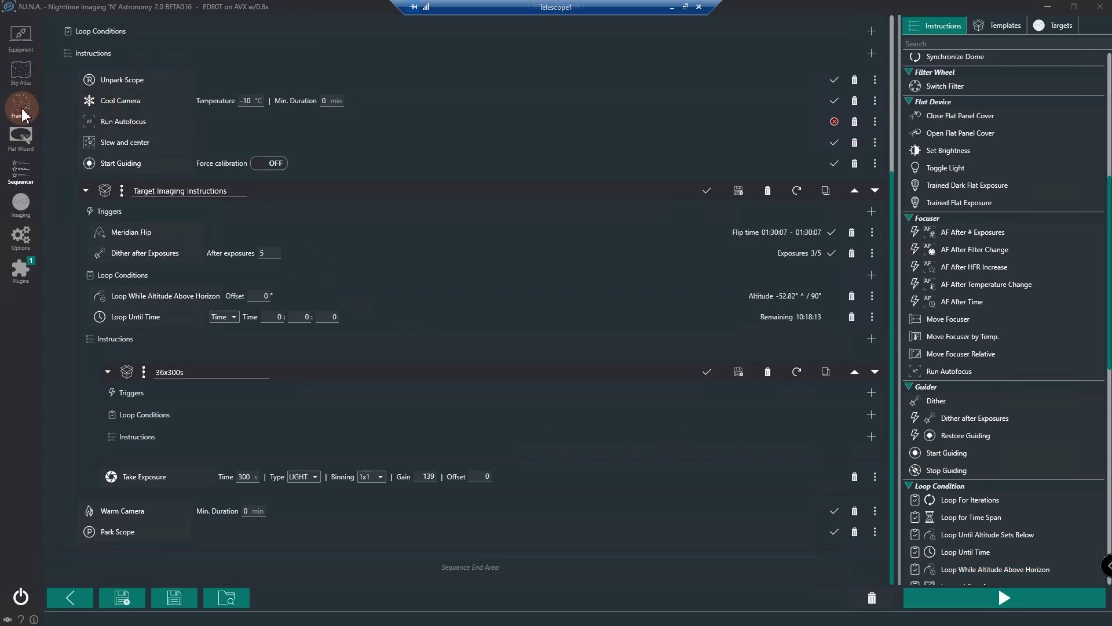
pyautogui.click(22, 202)
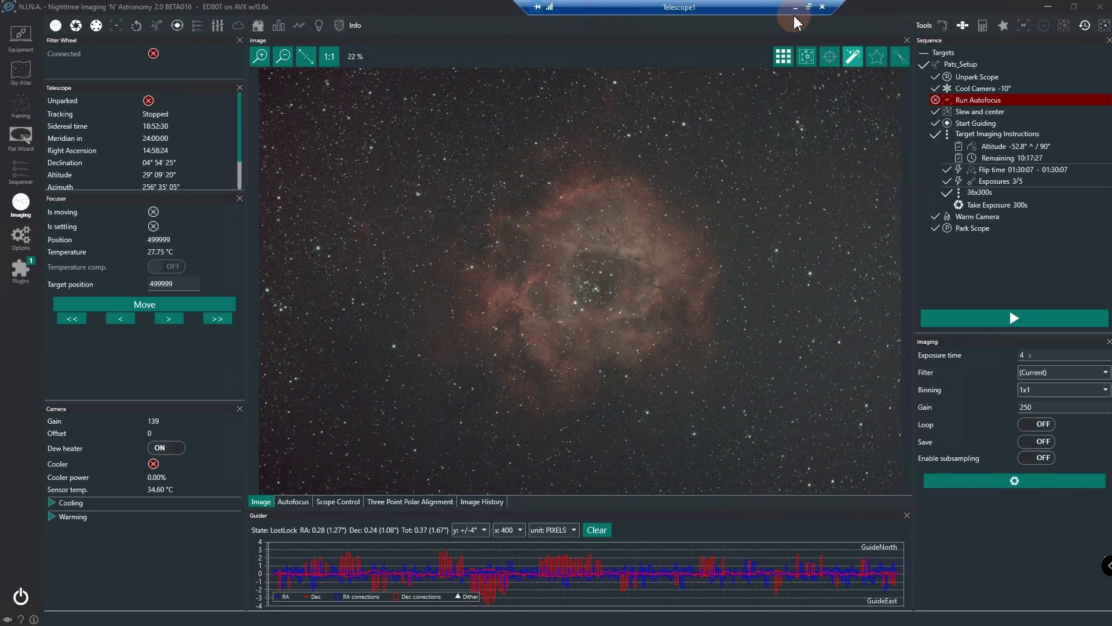
# Step: Minimize the Telescope1 remote session to return to the local desktop
pyautogui.click(672, 7)
pyautogui.moveTo(683, 615)
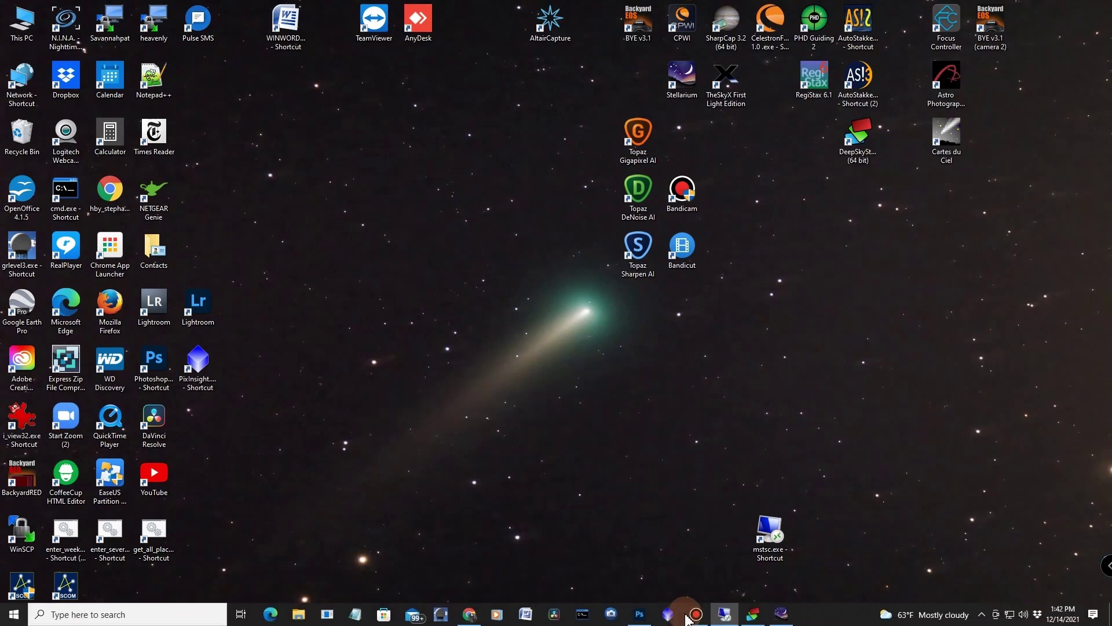
# Step: Bring up Photoshop and zoom into the Rosette Nebula image to inspect its detail
pyautogui.click(639, 615)
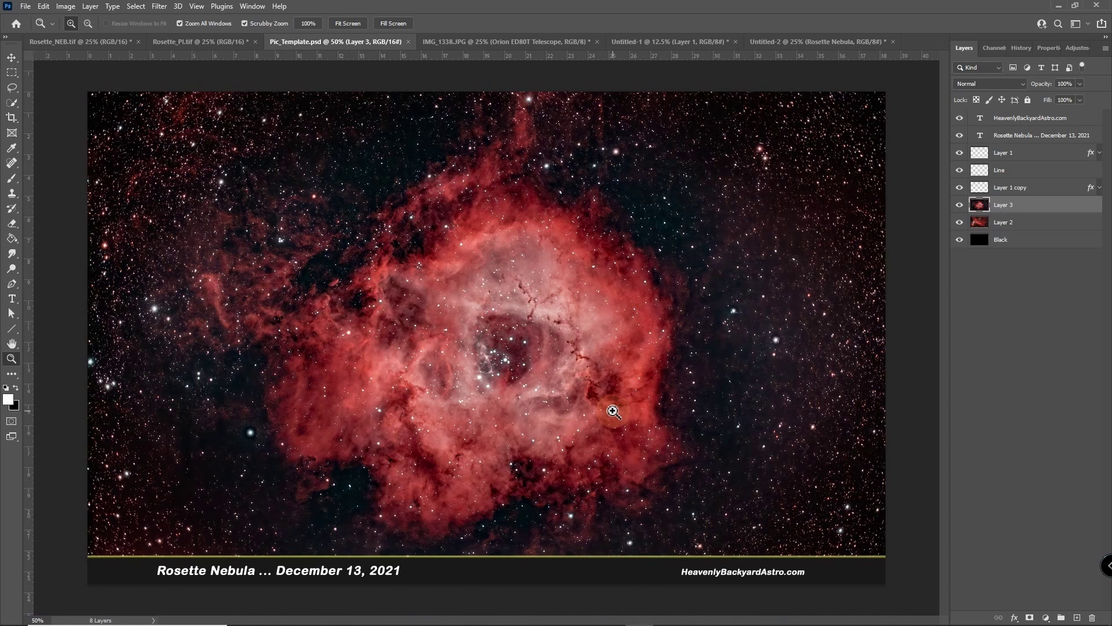
pyautogui.click(613, 410)
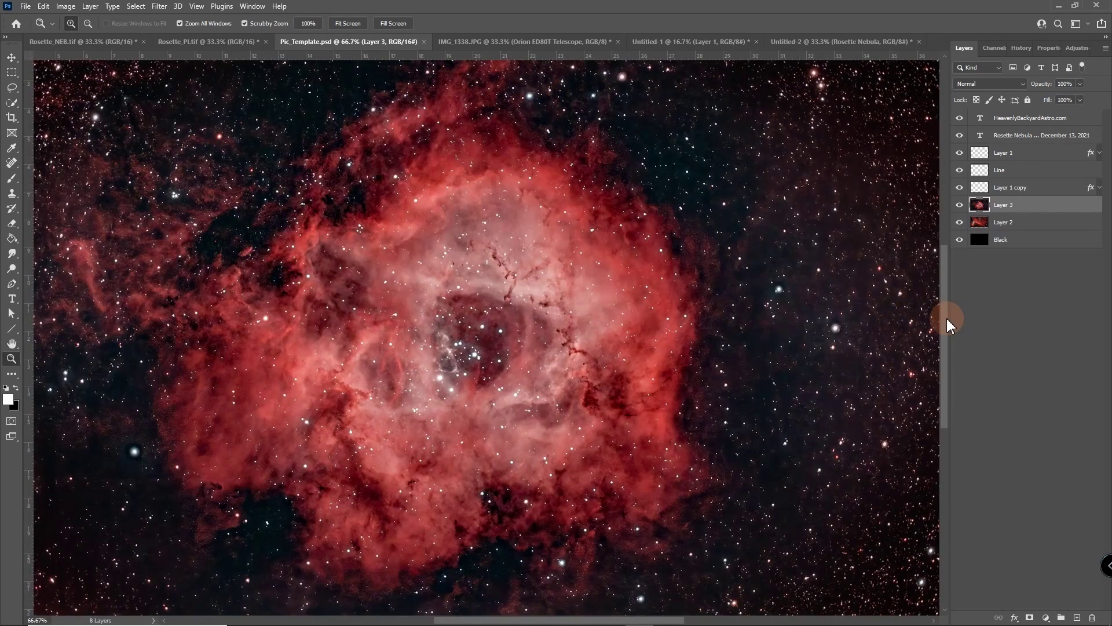
pyautogui.moveTo(946, 318); pyautogui.dragTo(950, 285)
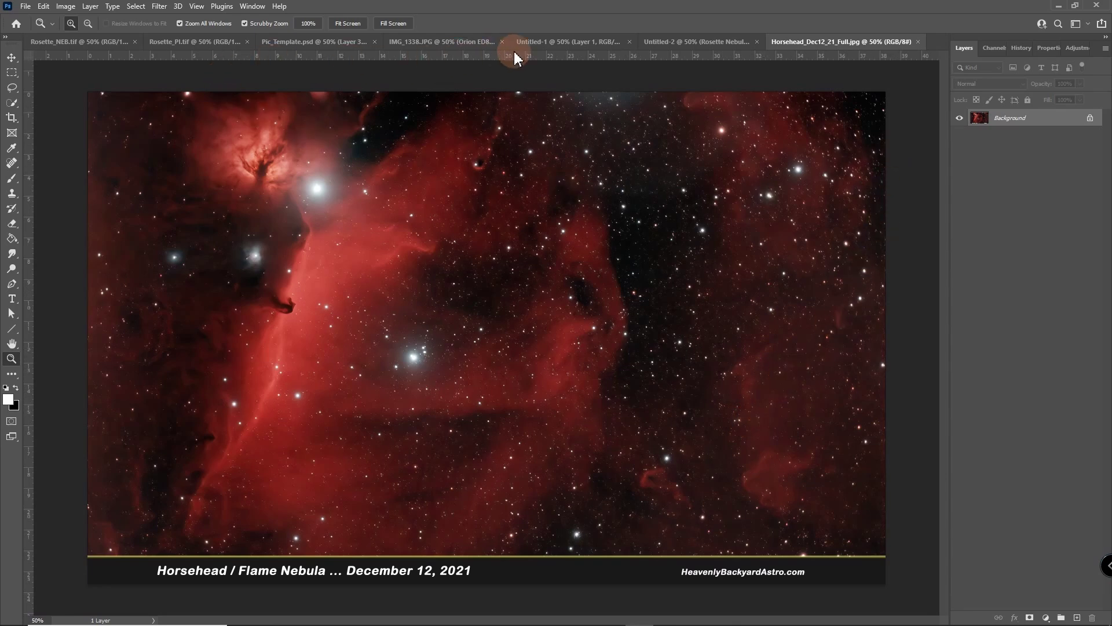
# Step: Switch to the Untitled-2 document and zoom into the Orion Nebula image
pyautogui.click(700, 43)
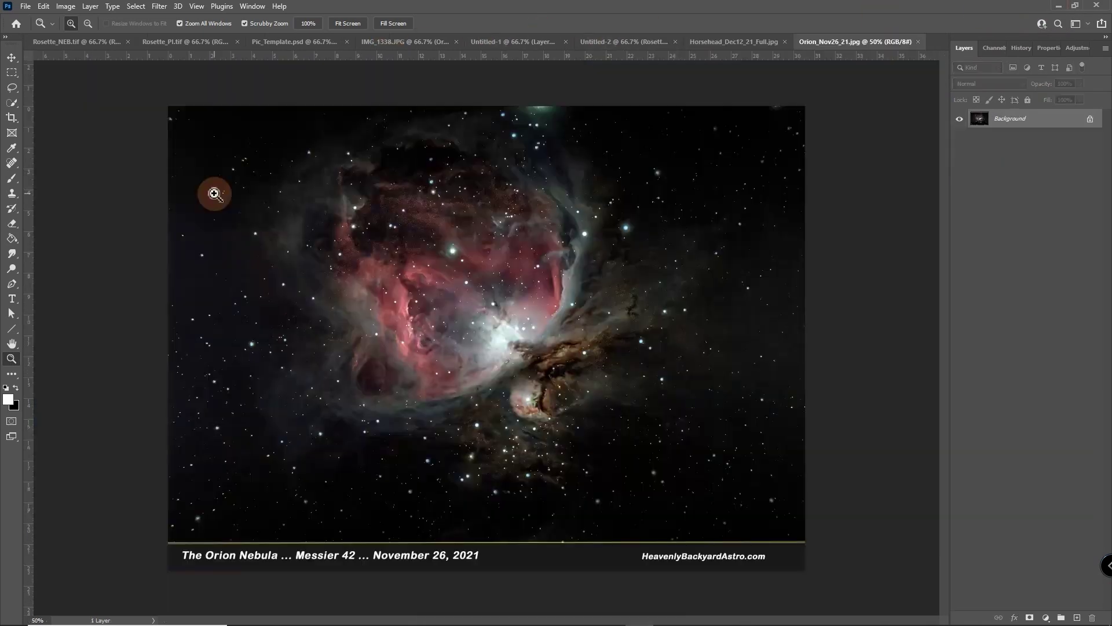
pyautogui.click(494, 307)
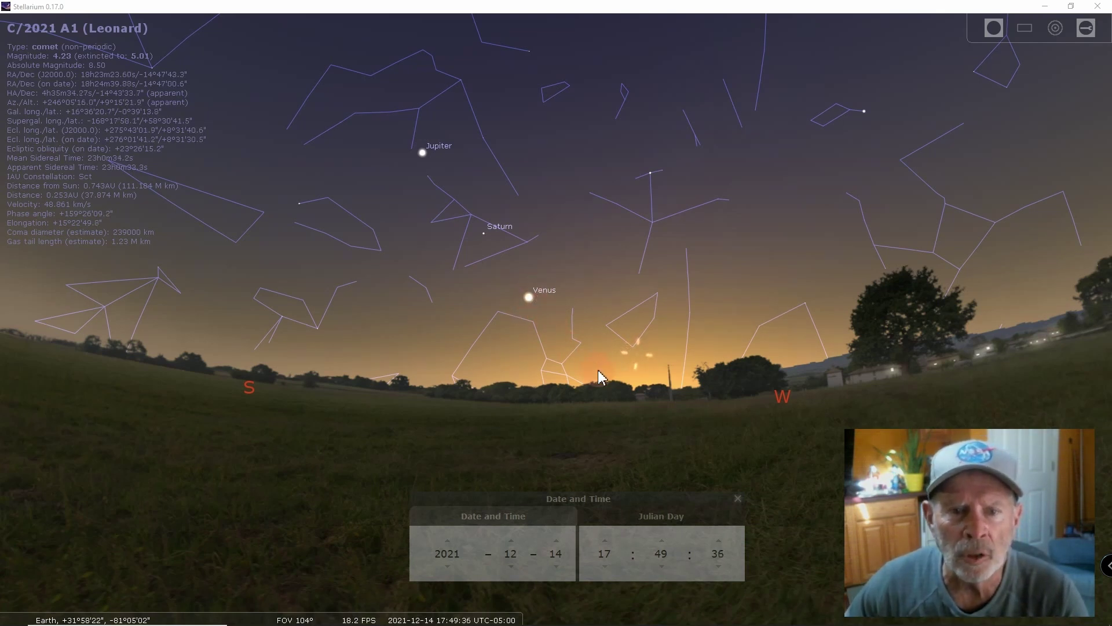
# Step: Step Stellarium's date day by day from 2021-12-14 to 2021-12-30, tracking comet Leonard near Venus and Mercury
pyautogui.click(541, 561)
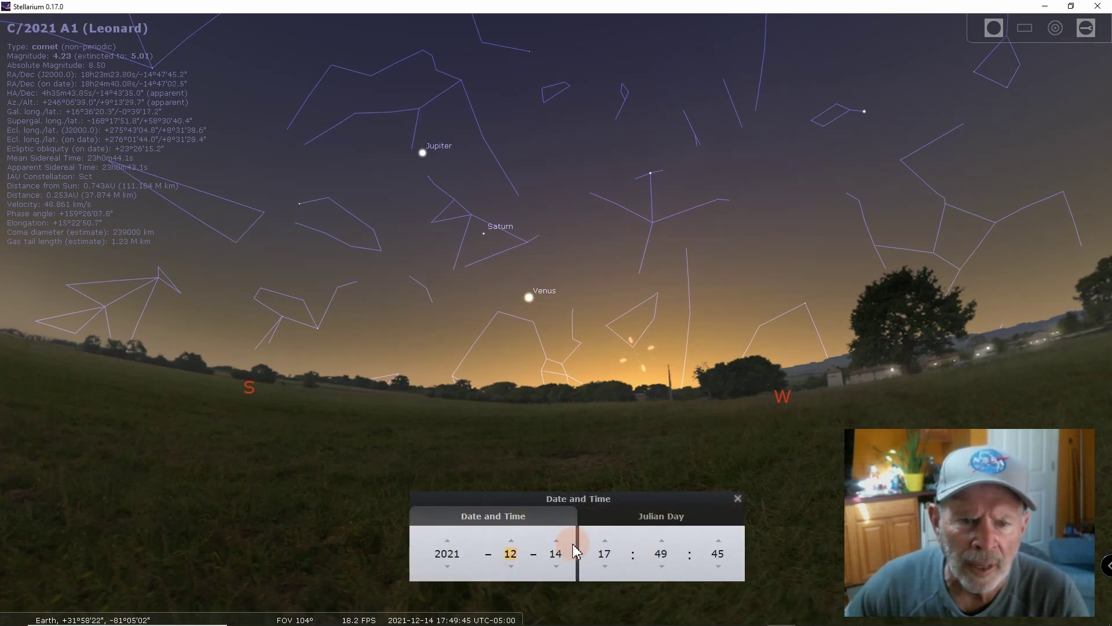
pyautogui.click(555, 540)
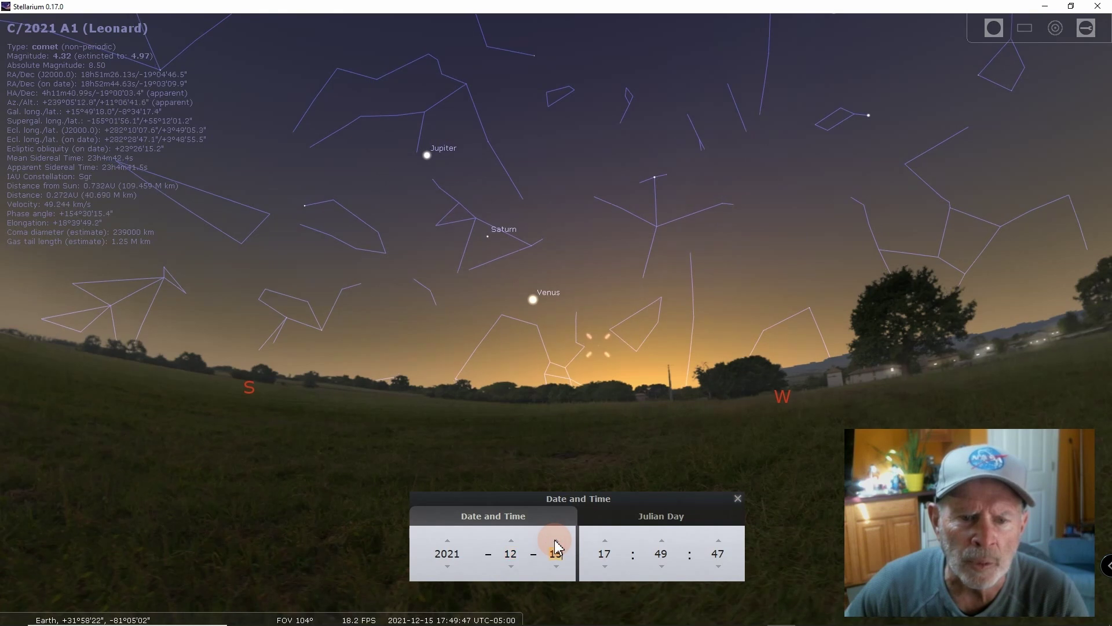
pyautogui.click(556, 540)
pyautogui.click(557, 541)
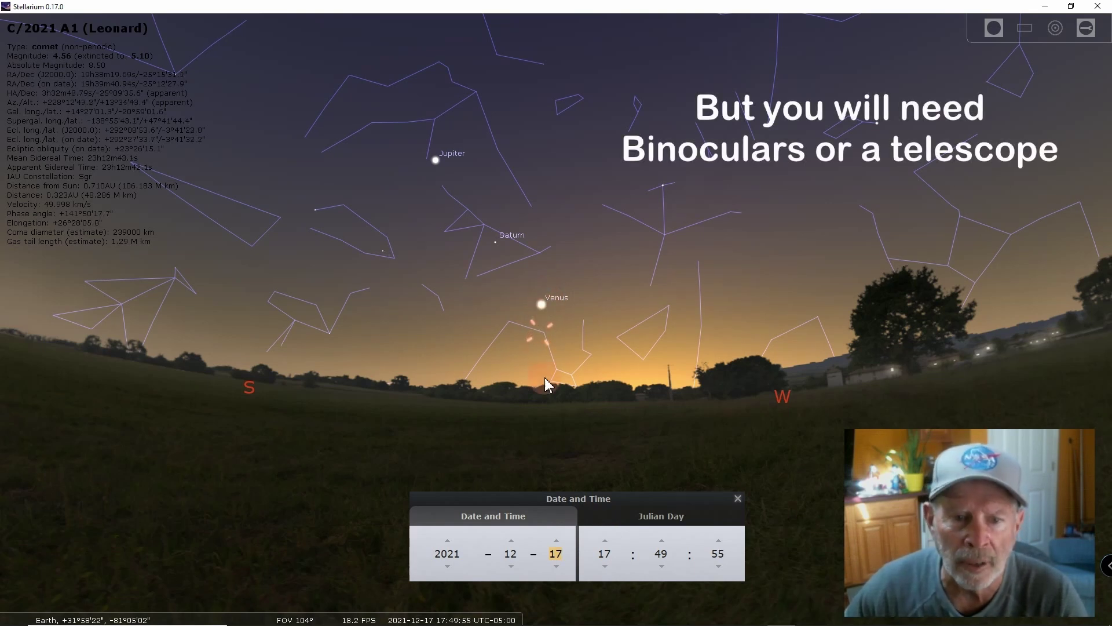
pyautogui.click(556, 541)
pyautogui.click(556, 541)
pyautogui.click(556, 541)
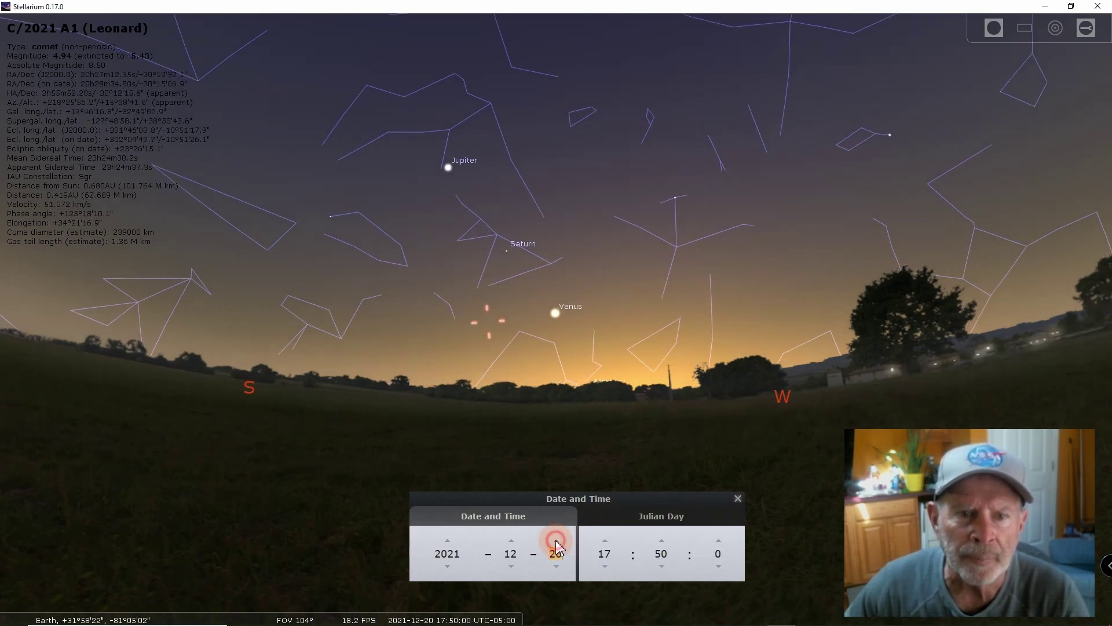
pyautogui.click(556, 541)
pyautogui.click(556, 541)
pyautogui.click(556, 541)
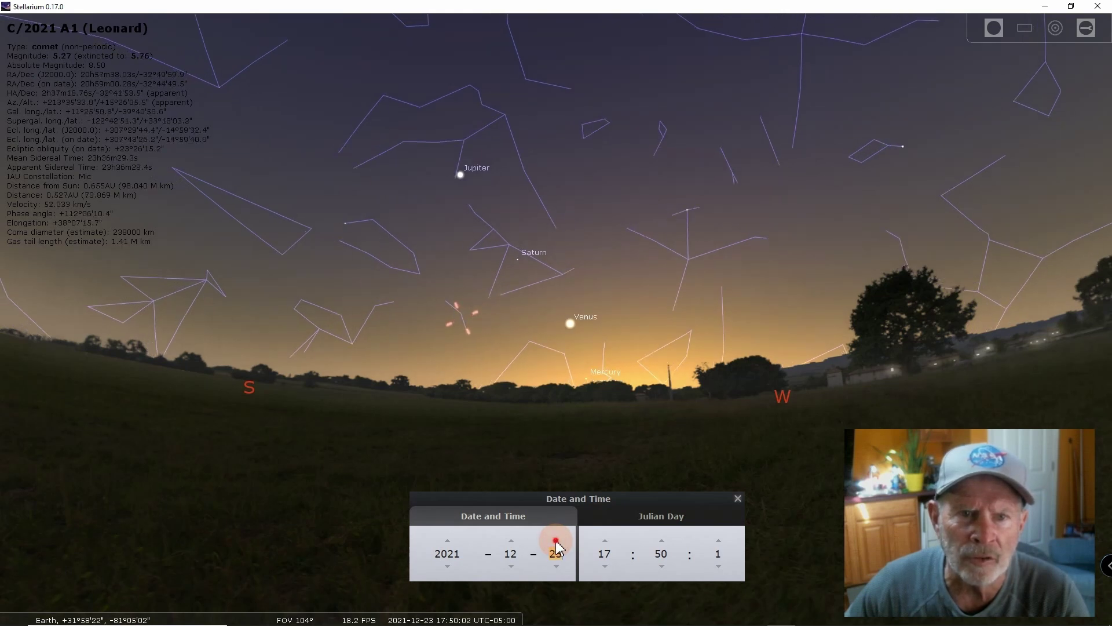
pyautogui.click(556, 541)
pyautogui.click(556, 541)
pyautogui.click(556, 541)
pyautogui.click(556, 541)
pyautogui.click(556, 541)
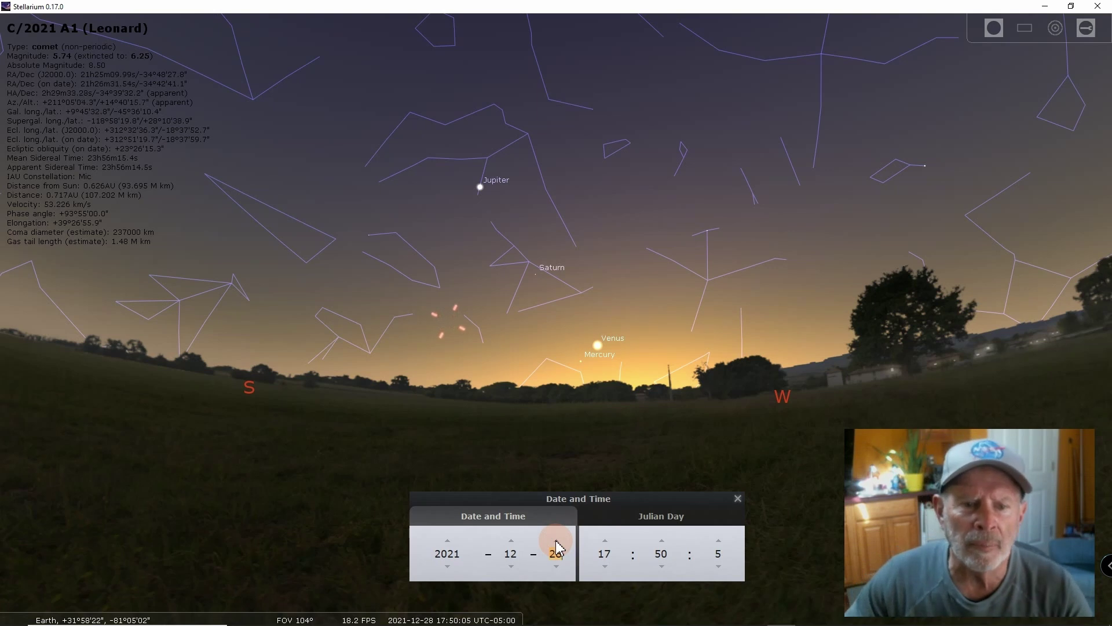
pyautogui.click(556, 541)
pyautogui.click(556, 541)
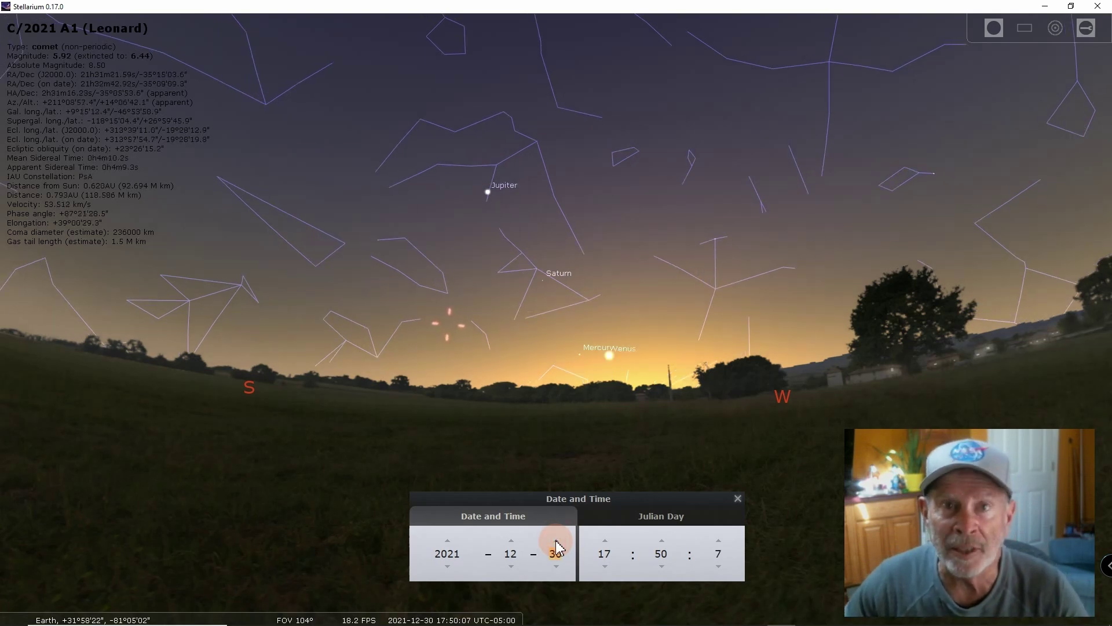